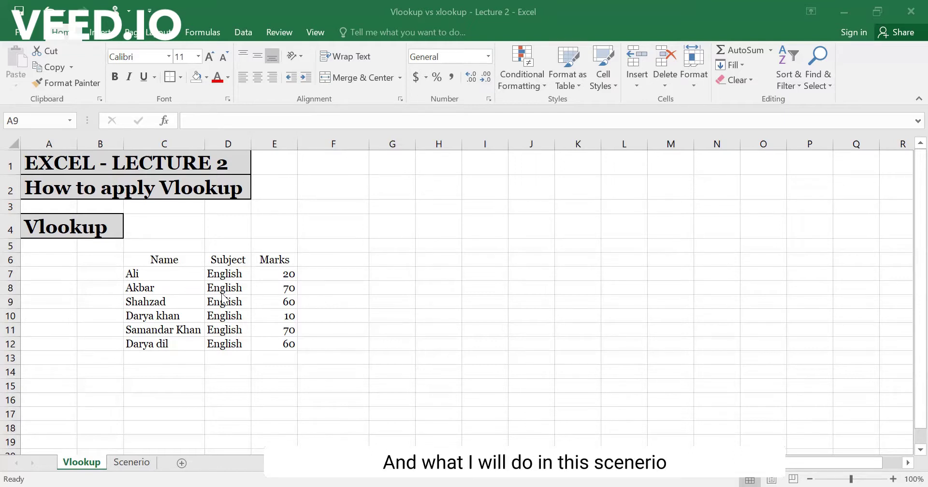
# - Clear the Subject and Marks values in D7:E12 on the Vlookup sheet
pyautogui.click(217, 272)
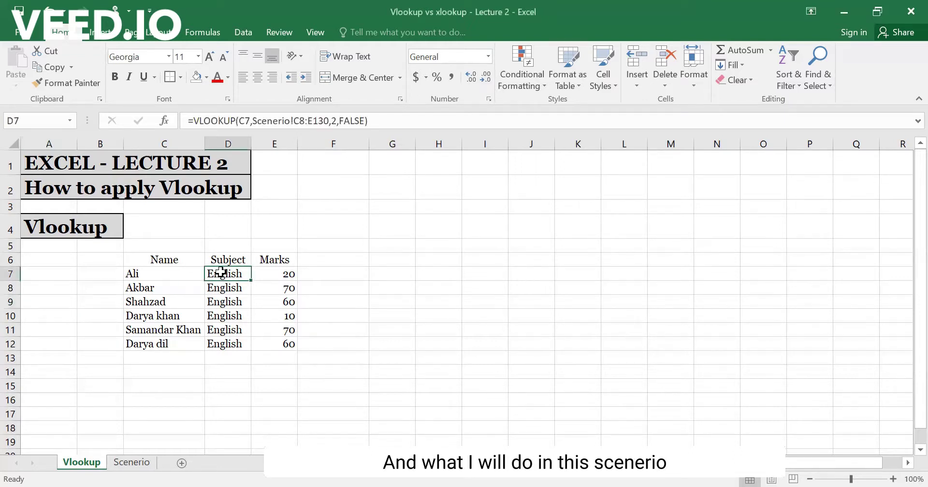
pyautogui.hotkey('ctrl', 'shift', 'Down')
pyautogui.hotkey('ctrl', 'shift', 'Right')
pyautogui.press('Delete')
pyautogui.press('Left')
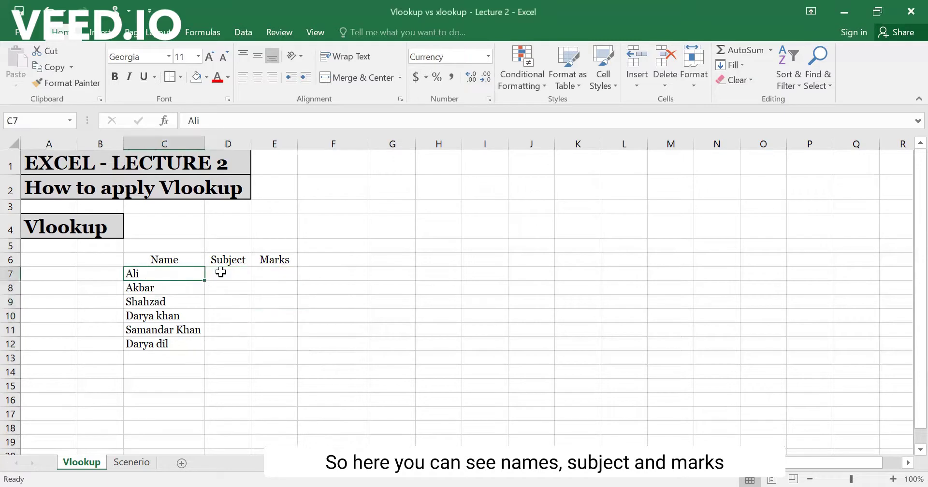
# - Examine the Name, Subject and Marks headers of the source table on the Scenerio sheet
pyautogui.click(136, 464)
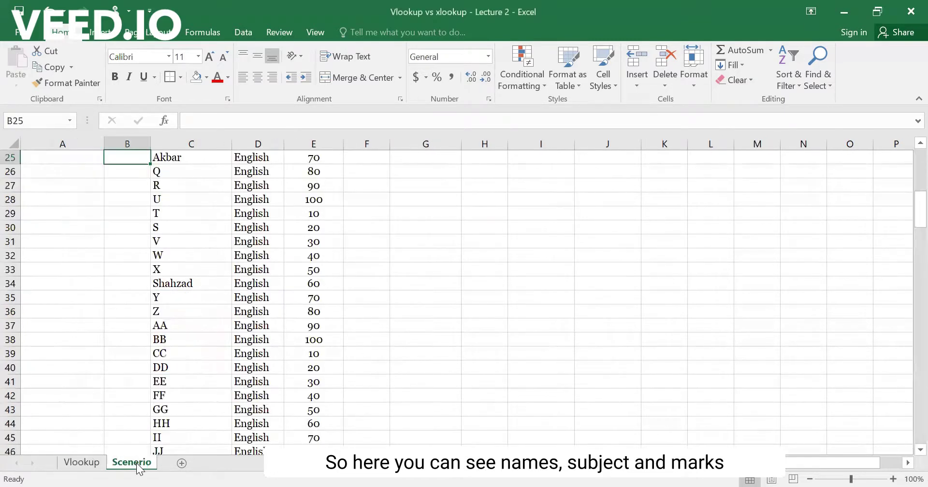
pyautogui.hotkey('ctrl', 'Up')
pyautogui.press('Down')
pyautogui.press('Down')
pyautogui.press('Right')
pyautogui.press('Down')
pyautogui.press('Down')
pyautogui.press('Down')
pyautogui.press('Down')
pyautogui.press('Right')
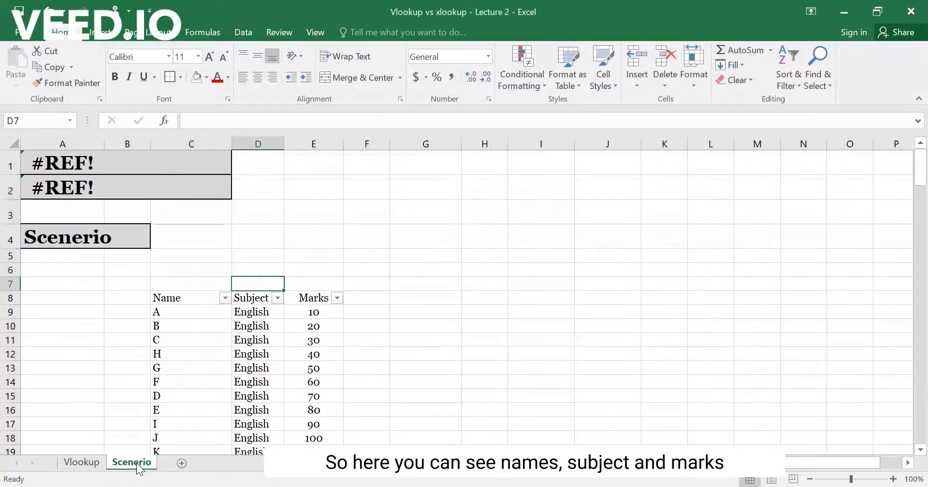
pyautogui.press('Down')
pyautogui.press('Right')
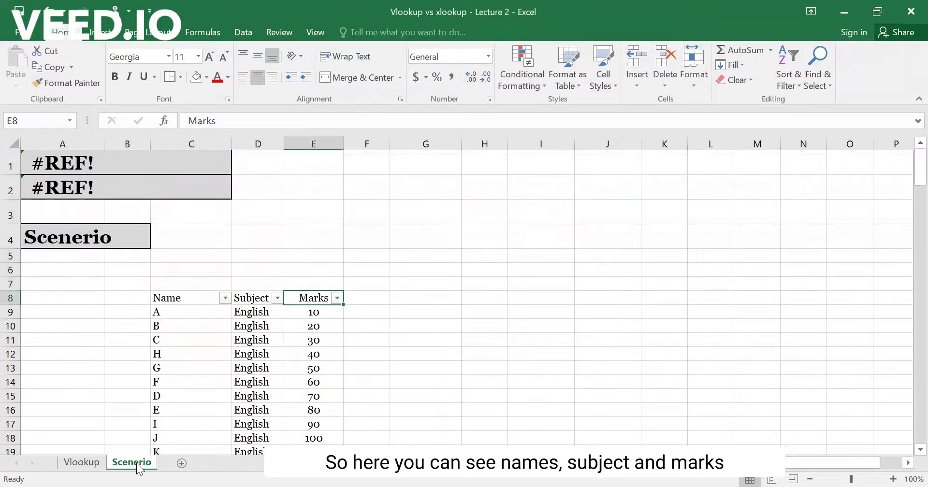
# - Replace the broken reference in cell A1 of the Scenerio sheet with a link to A1 of the Vlookup sheet
pyautogui.press('Left')
pyautogui.press('Left')
pyautogui.press('Left')
pyautogui.press('Left')
pyautogui.press('Up')
pyautogui.press('Up')
pyautogui.press('Up')
pyautogui.press('Up')
pyautogui.press('Up')
pyautogui.press('Up')
pyautogui.press('Up')
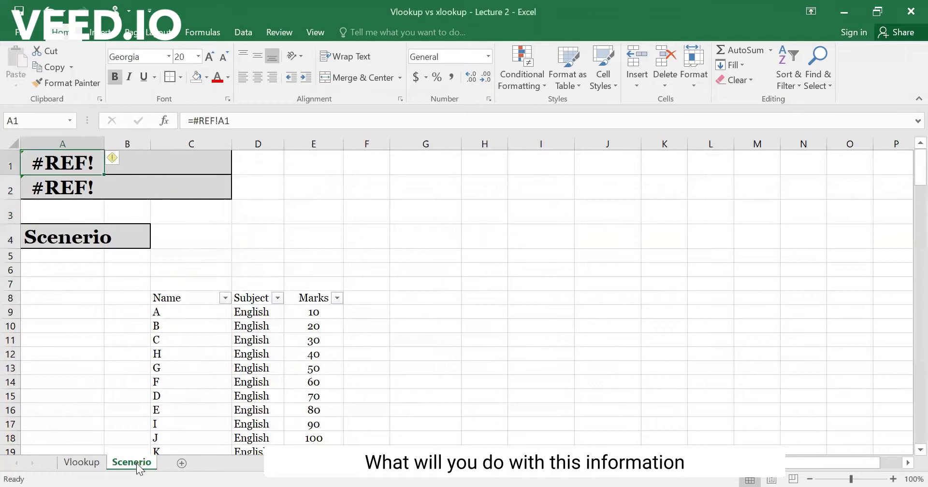
pyautogui.write('=')
pyautogui.click(88, 464)
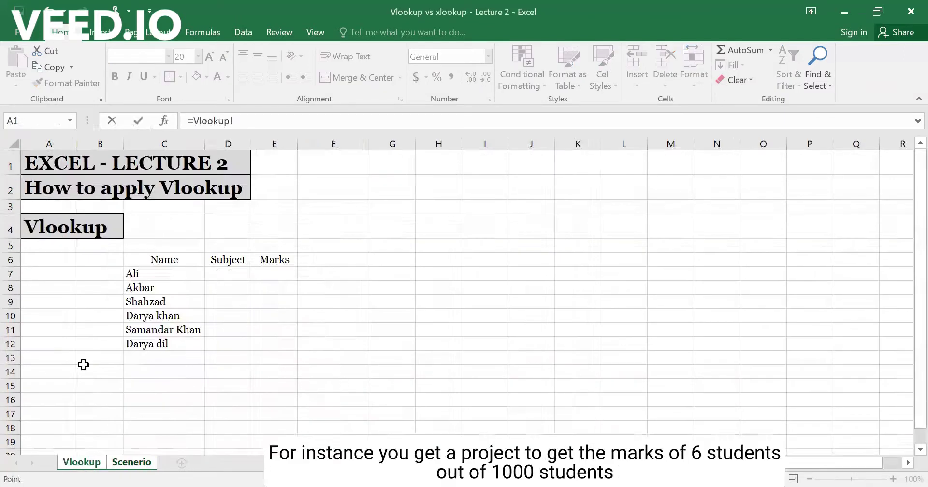
pyautogui.click(58, 163)
pyautogui.press('Return')
# - Link cell A2 of the Scenerio sheet to cell A2 of the Vlookup sheet
pyautogui.write('=')
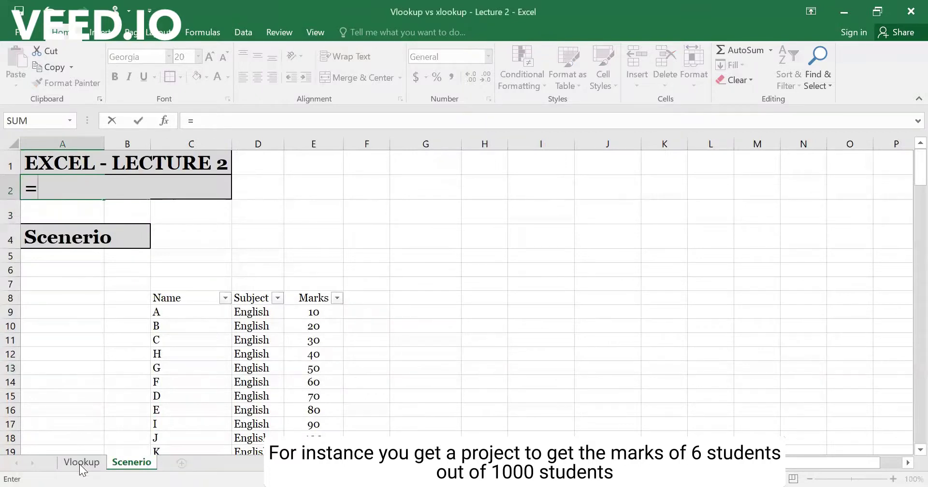
pyautogui.click(82, 464)
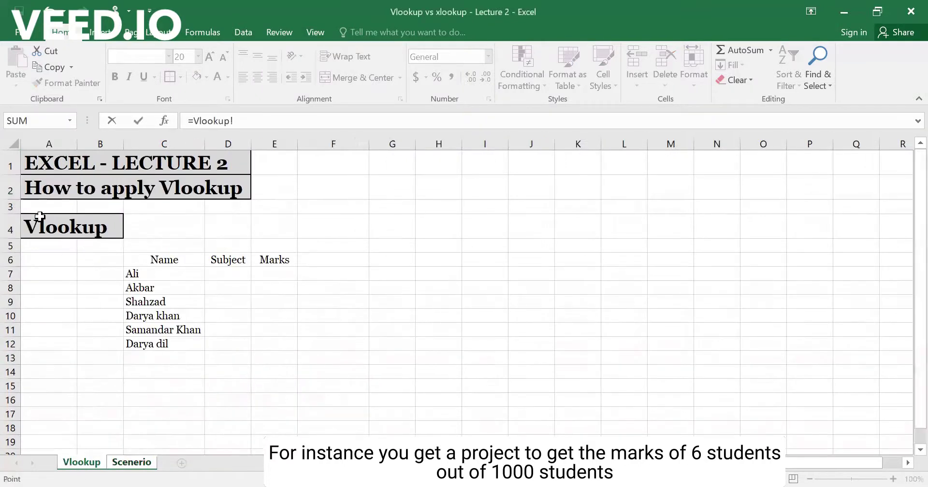
pyautogui.click(34, 190)
pyautogui.press('Return')
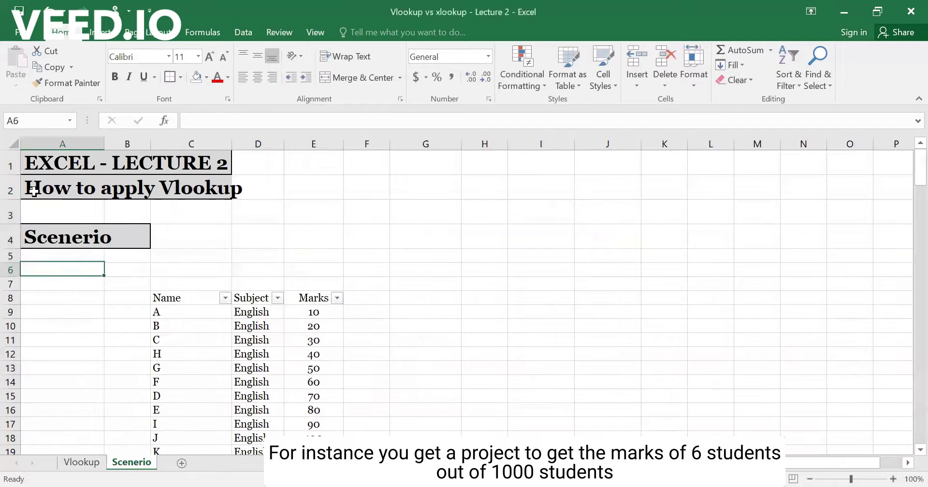
# - Review the full extent of the Name column in the Scenerio table, starting from C9
pyautogui.press('Down')
pyautogui.press('Down')
pyautogui.press('Right')
pyautogui.press('Down')
pyautogui.press('Right')
pyautogui.hotkey('ctrl', 'shift', 'Down')
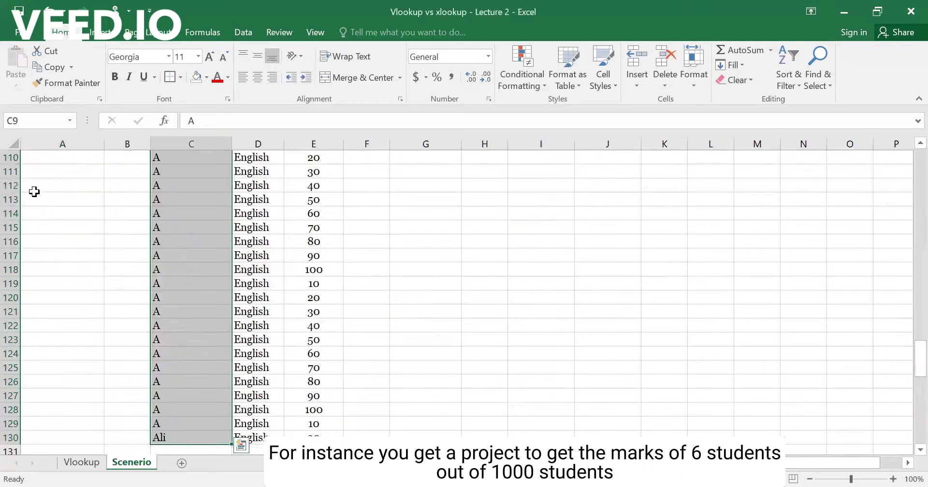
pyautogui.press('Up')
pyautogui.press('Up')
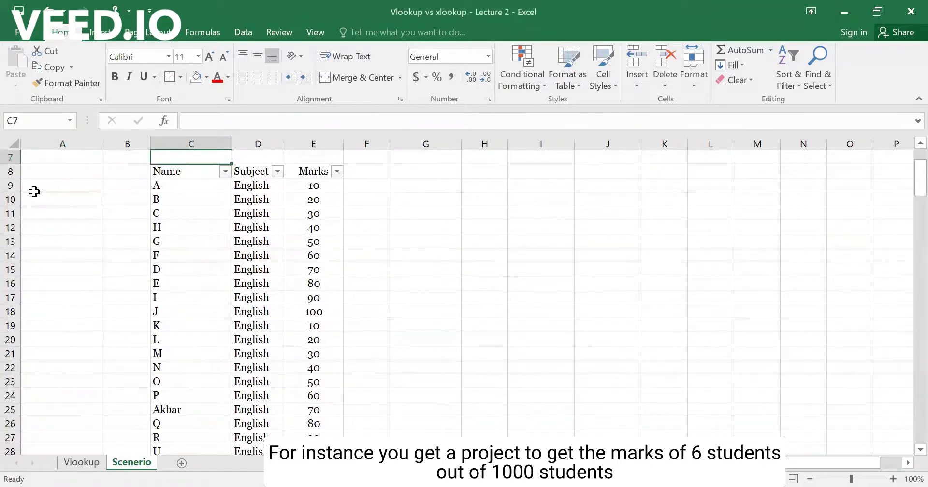
# - Copy the first student's name in C7 of the Vlookup sheet and search for it on the Scenerio sheet
pyautogui.click(81, 464)
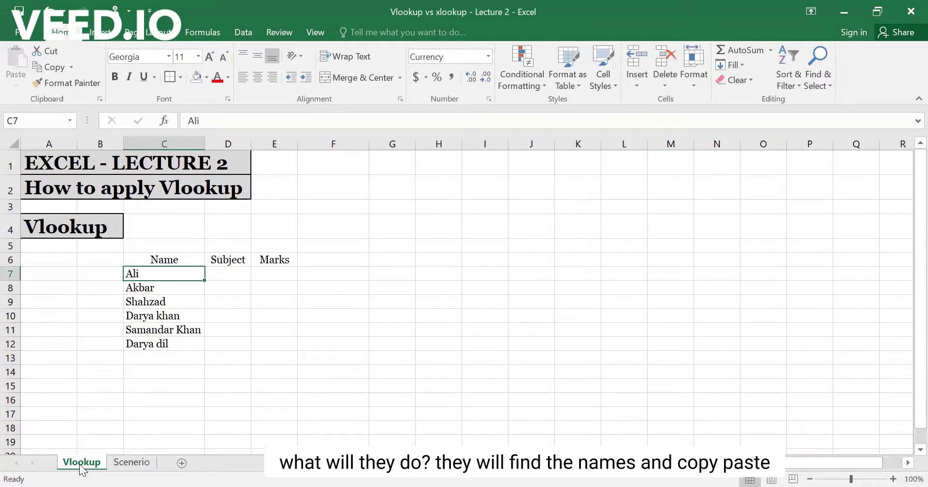
pyautogui.hotkey('ctrl', 'c')
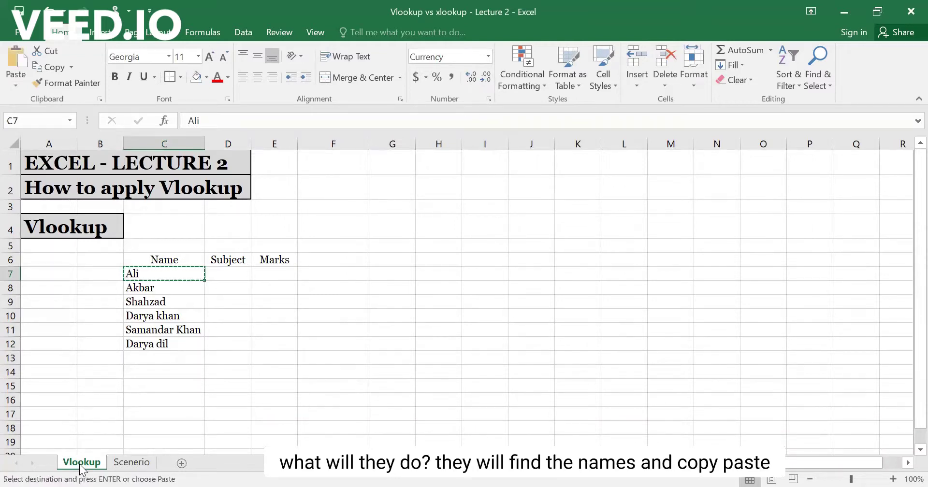
pyautogui.click(129, 462)
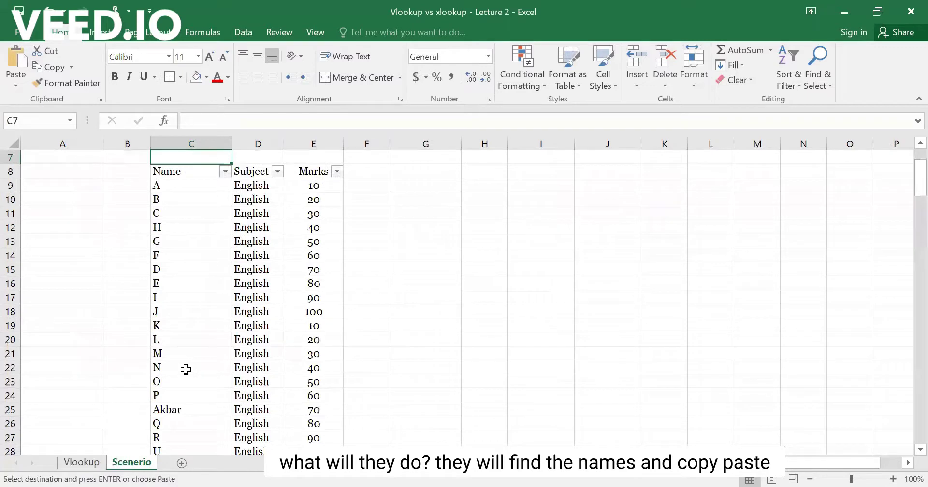
pyautogui.hotkey('ctrl', 'f')
pyautogui.write('Ali')
pyautogui.press('Return')
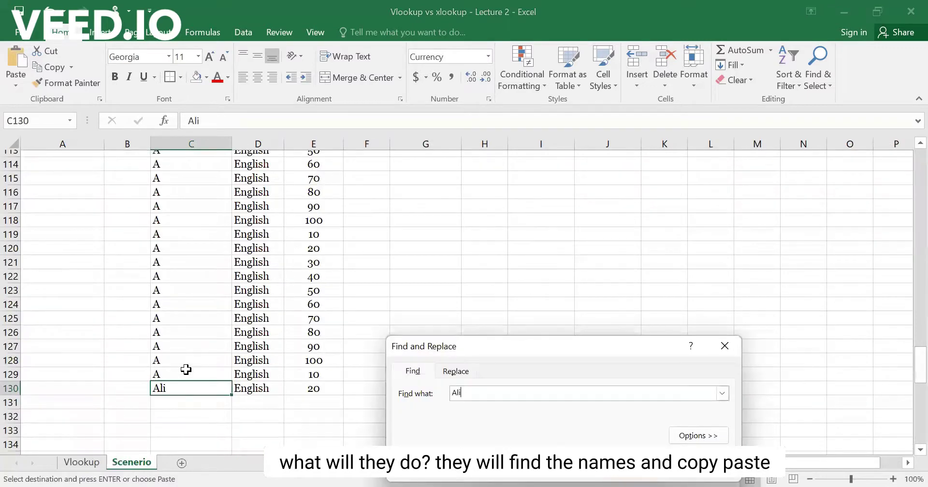
pyautogui.press('Escape')
pyautogui.scroll(-2, 186, 370)
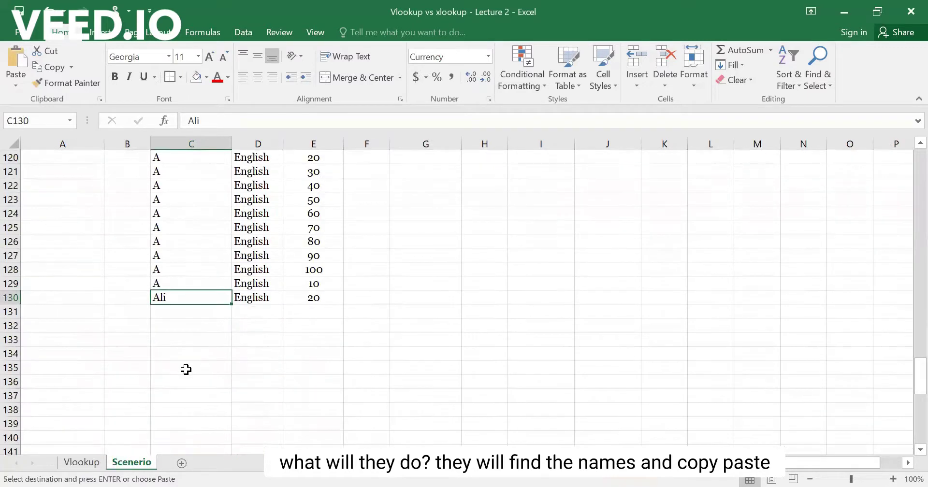
# - Copy the found student's subject and marks from D130:E130 into D7:E7 on the Vlookup sheet
pyautogui.press('Right')
pyautogui.hotkey('shift', 'Right')
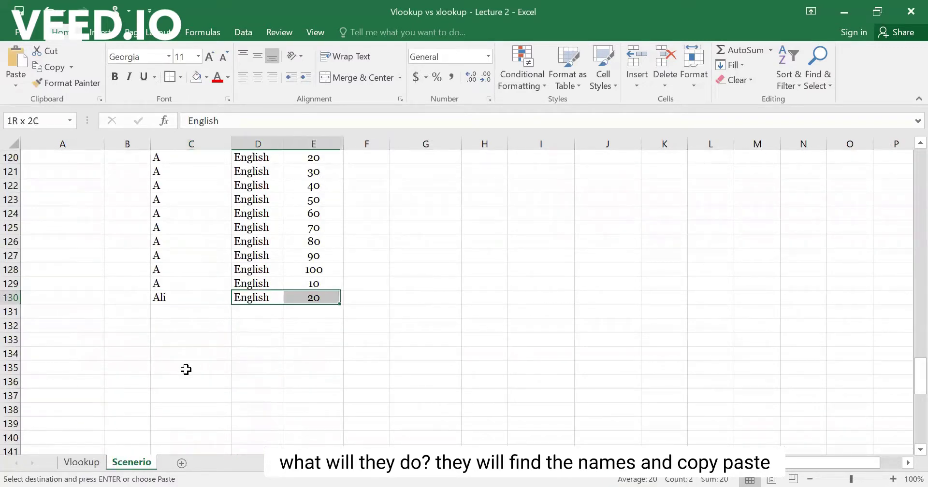
pyautogui.hotkey('ctrl', 'c')
pyautogui.click(81, 463)
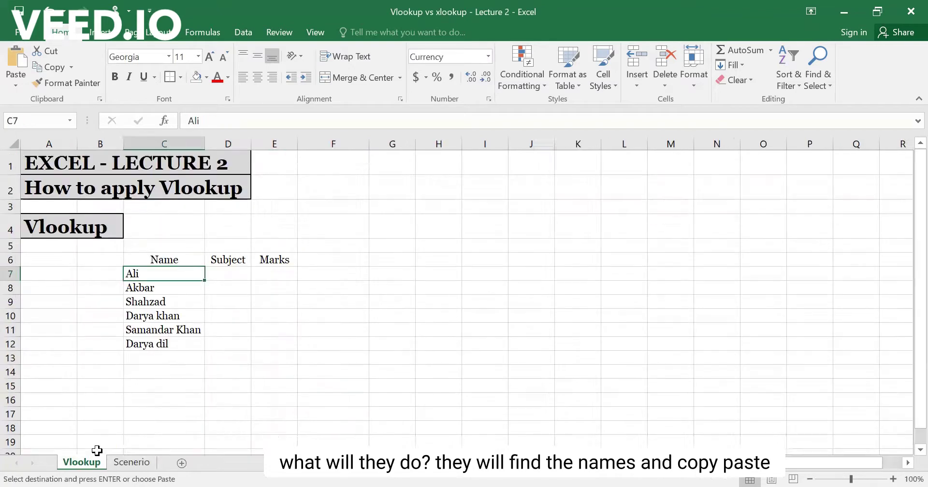
pyautogui.click(235, 273)
pyautogui.press('Return')
pyautogui.press('Down')
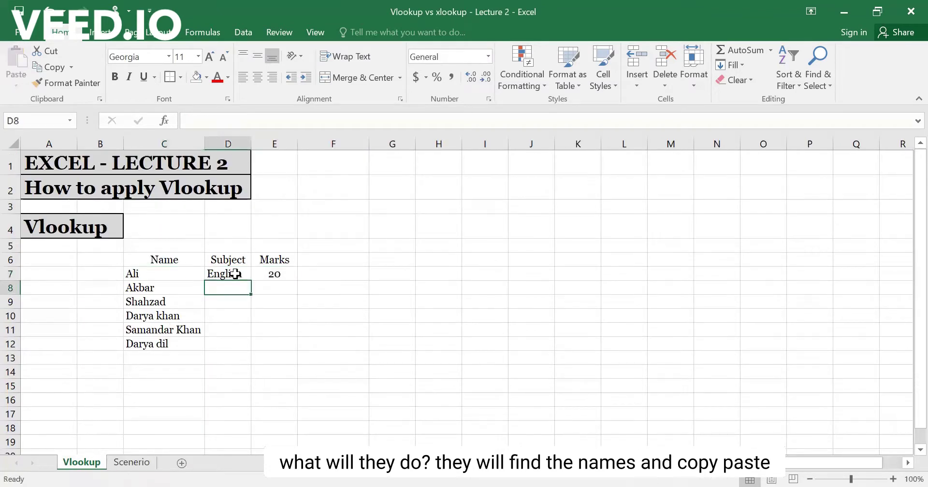
# - Enter the first student's subject as English in D7 and the marks as 20 in E7 manually
pyautogui.click(235, 274)
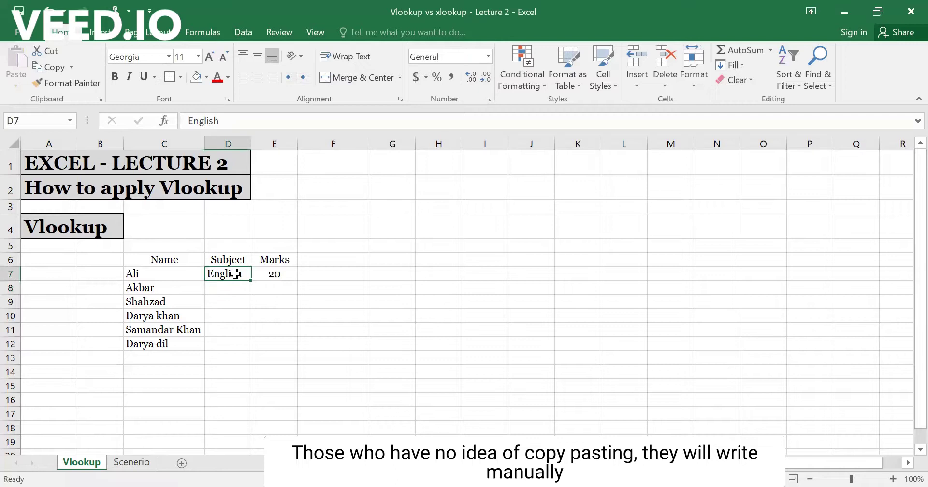
pyautogui.write('Englu')
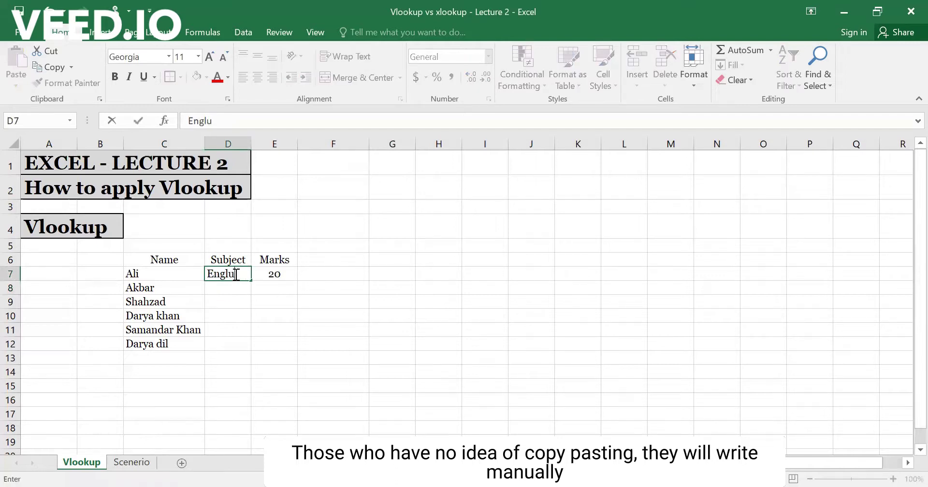
pyautogui.press('BackSpace')
pyautogui.write('ish')
pyautogui.press('Return')
pyautogui.press('Right')
pyautogui.press('Up')
pyautogui.write('2')
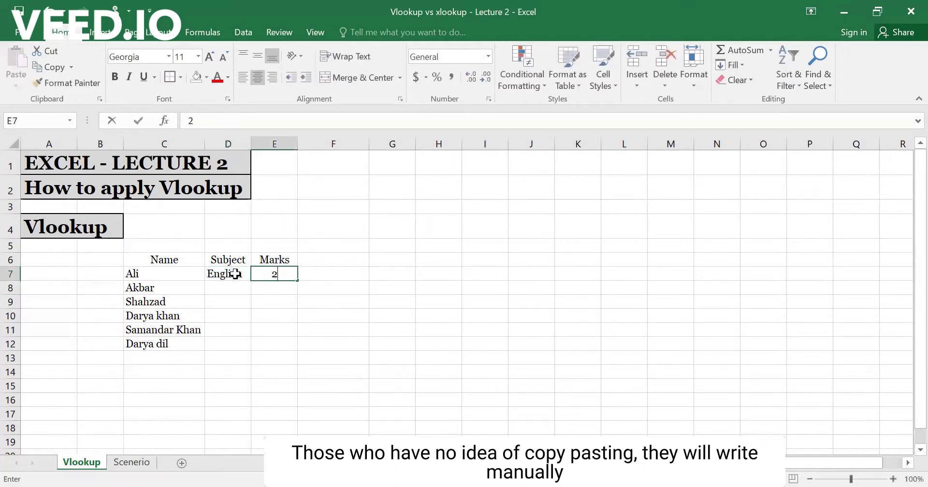
pyautogui.write('0')
pyautogui.press('Return')
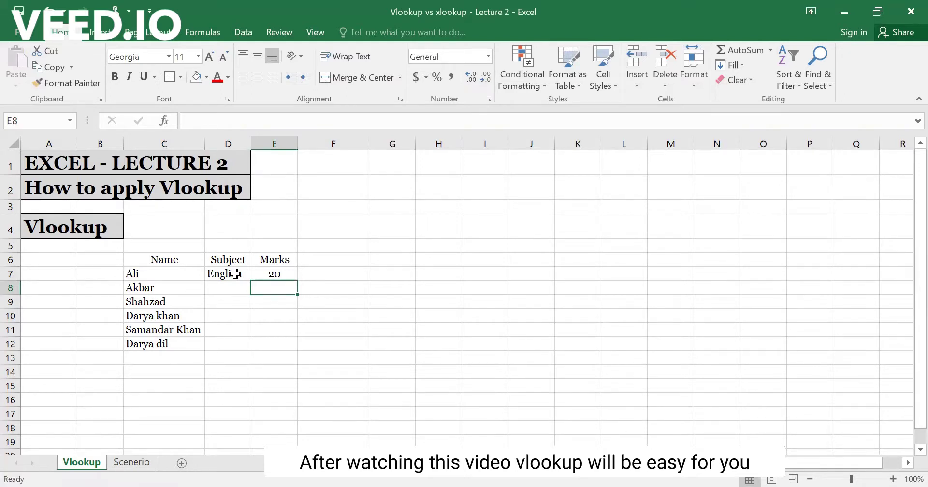
# - Clear the first student's manually entered subject and marks from D7:E7
pyautogui.click(235, 274)
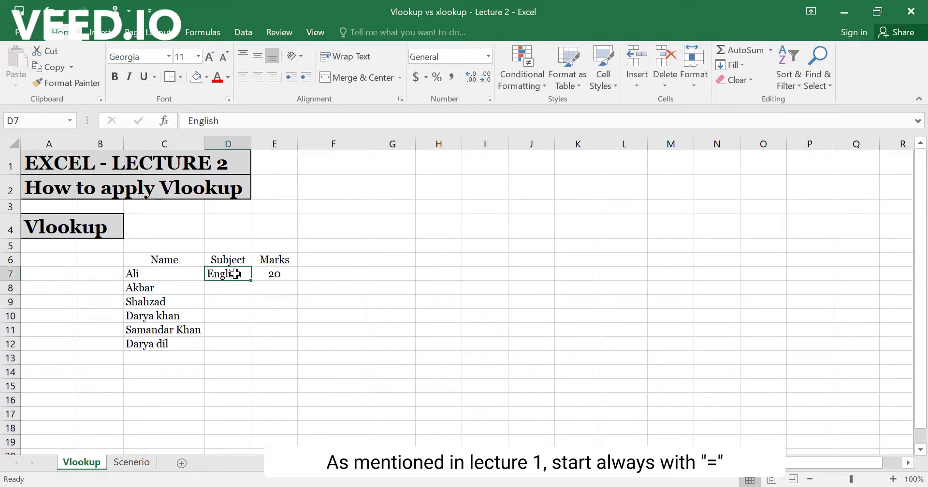
pyautogui.hotkey('shift', 'Right')
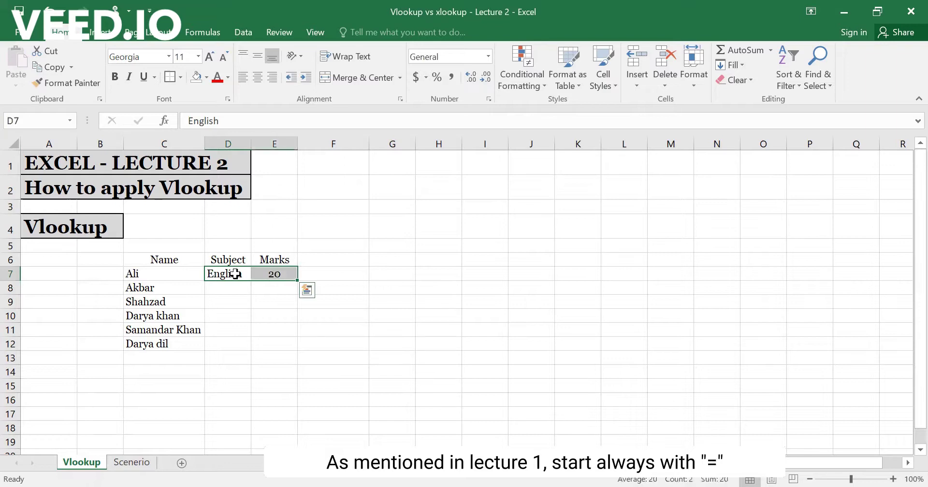
pyautogui.press('Delete')
pyautogui.press('Left')
pyautogui.press('Right')
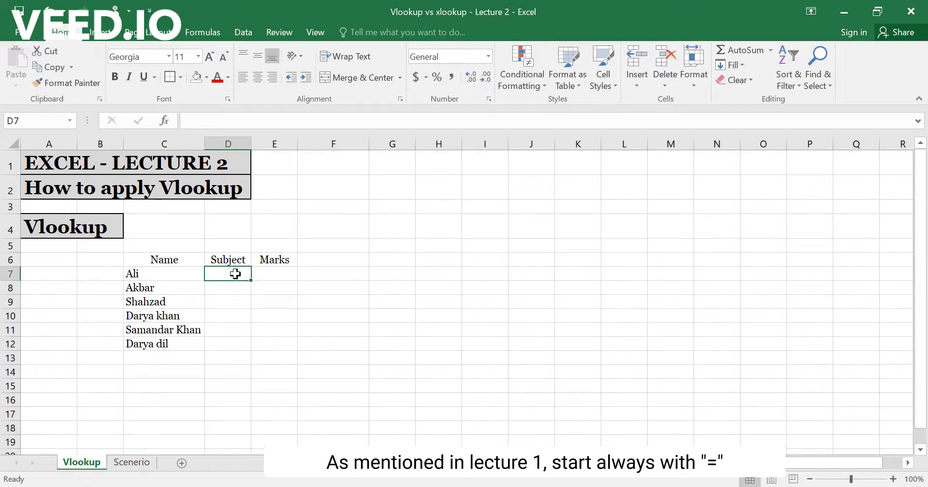
# - Begin a VLOOKUP formula in D7 with the student name in C7 as the lookup value
pyautogui.write('=')
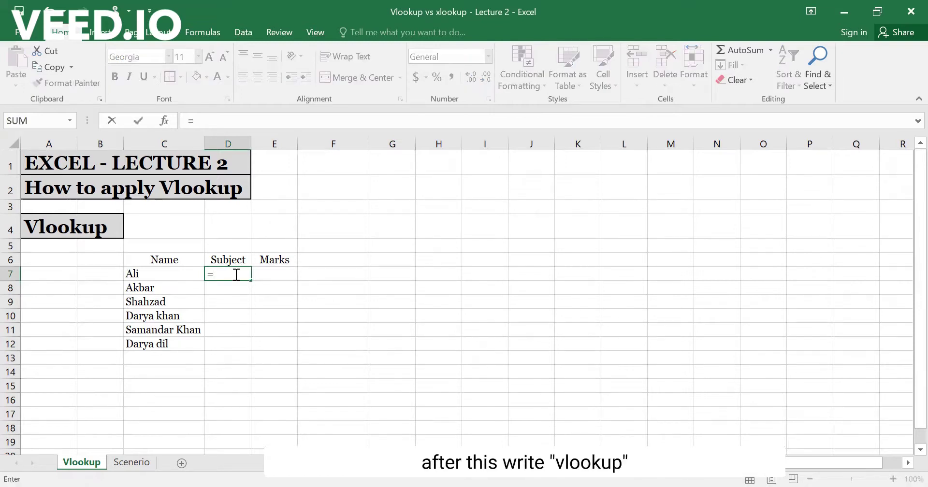
pyautogui.write('vlo')
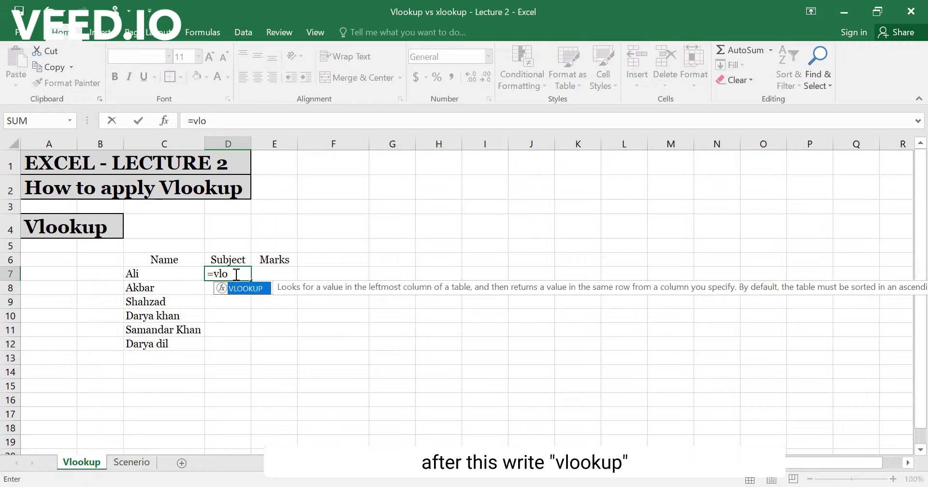
pyautogui.press('Tab')
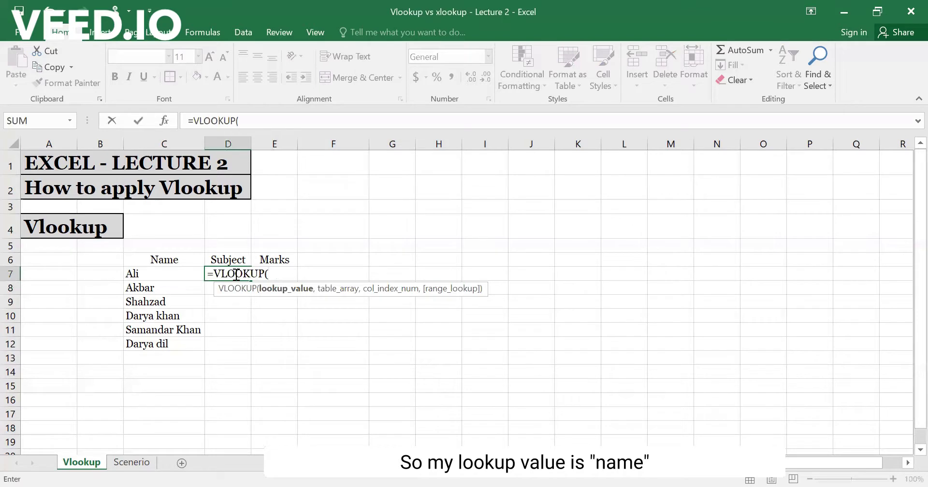
pyautogui.press('Left')
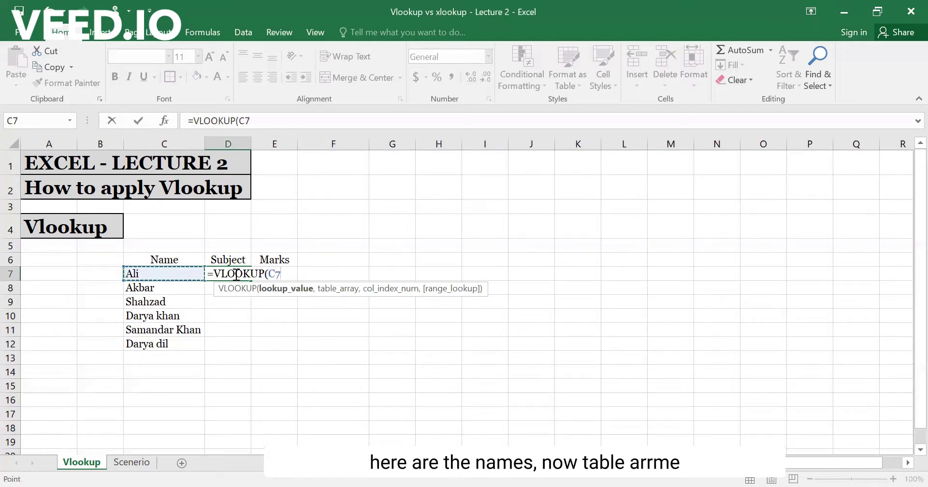
pyautogui.write(',')
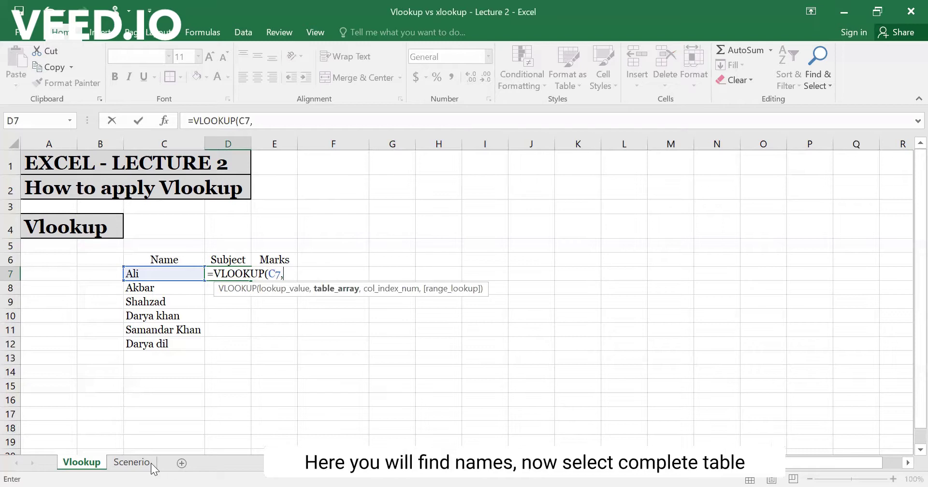
# - Set the VLOOKUP table array to the full table C8:E130 on the Scenerio sheet
pyautogui.click(137, 464)
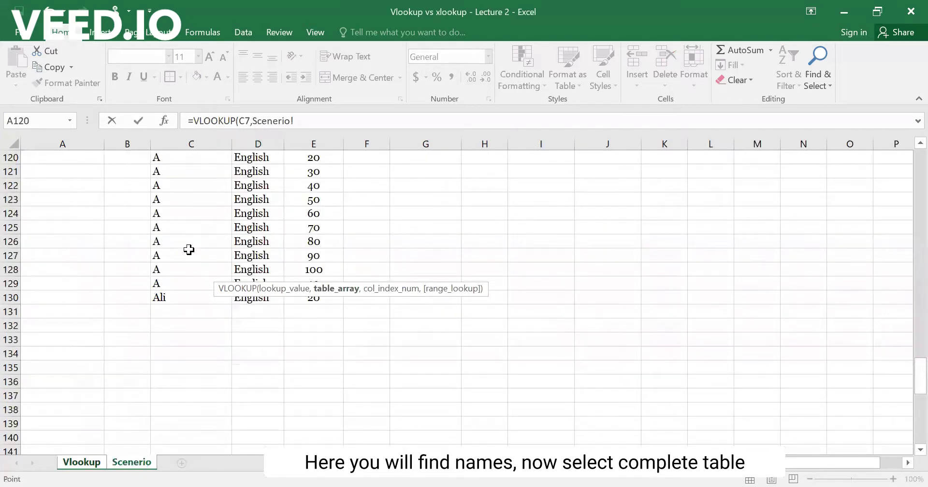
pyautogui.click(190, 250)
pyautogui.hotkey('ctrl', 'Up')
pyautogui.press('Down')
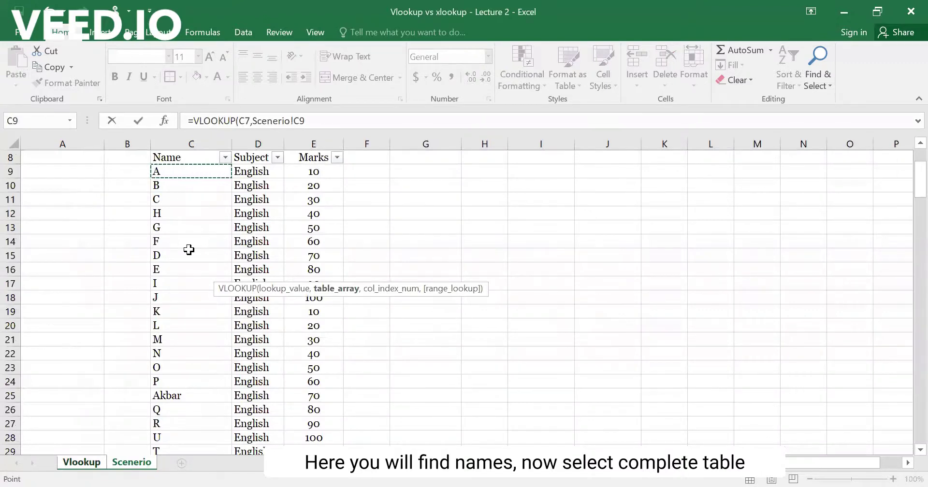
pyautogui.press('Up')
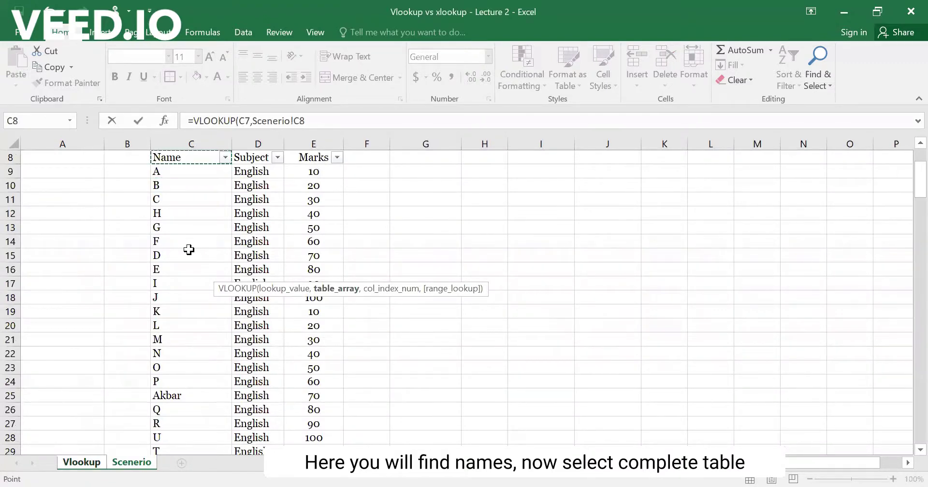
pyautogui.hotkey('shift', 'Right')
pyautogui.hotkey('shift', 'Right')
pyautogui.hotkey('ctrl', 'shift', 'Down')
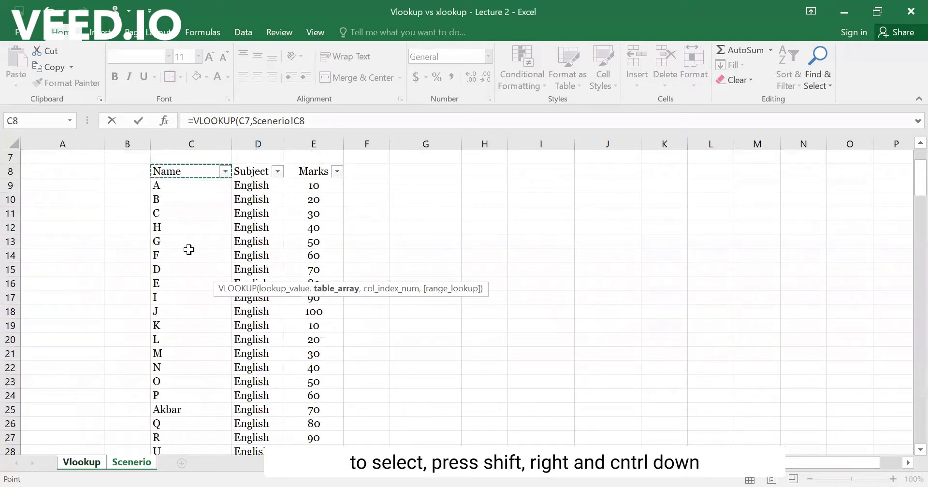
pyautogui.hotkey('shift', 'Right')
pyautogui.hotkey('shift', 'Right')
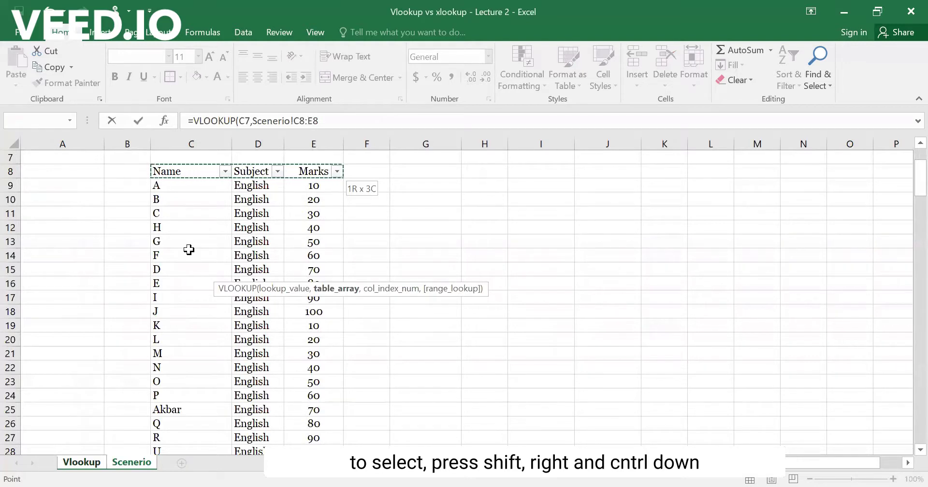
pyautogui.hotkey('ctrl', 'shift', 'Down')
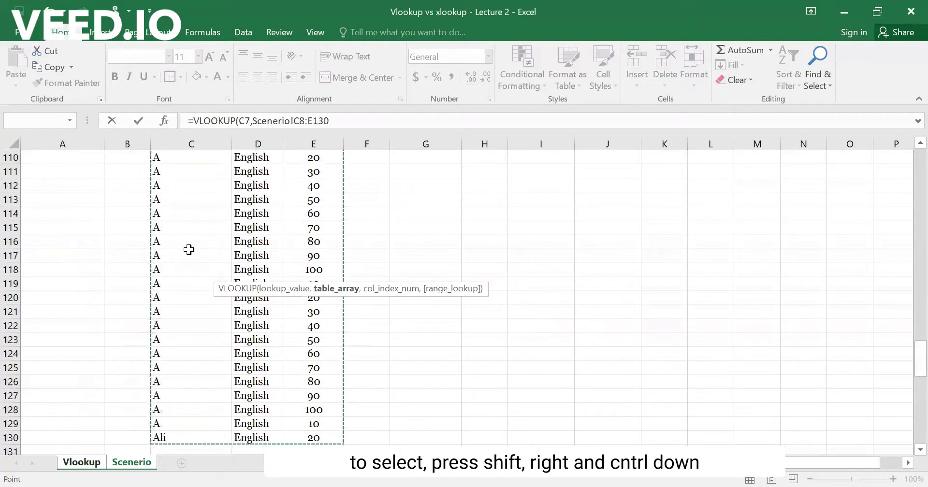
pyautogui.write(',')
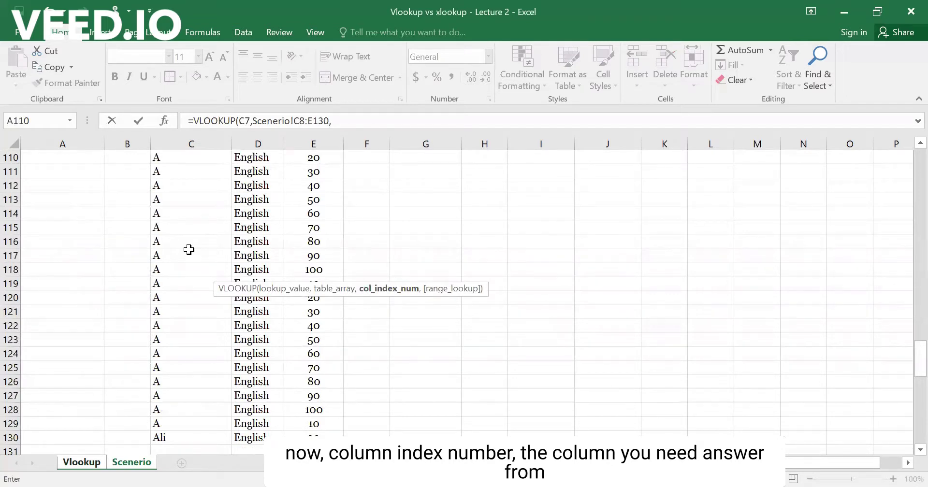
pyautogui.click(82, 462)
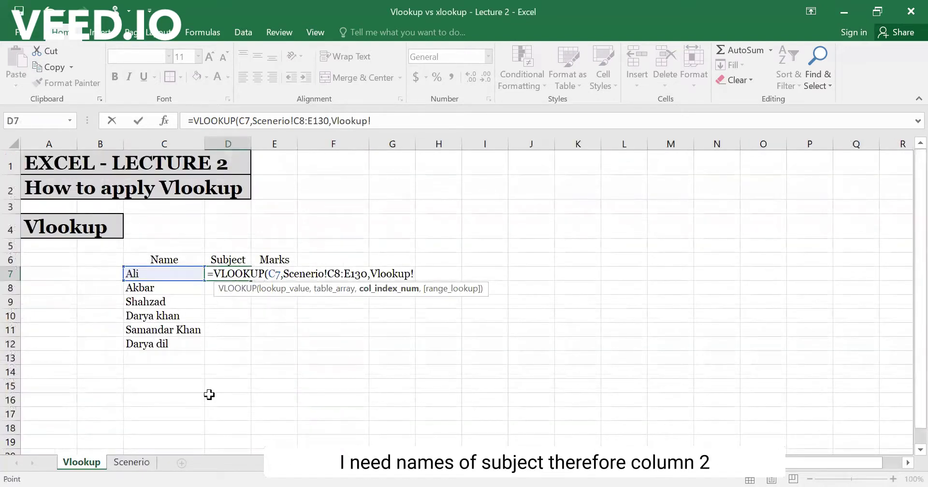
pyautogui.click(144, 464)
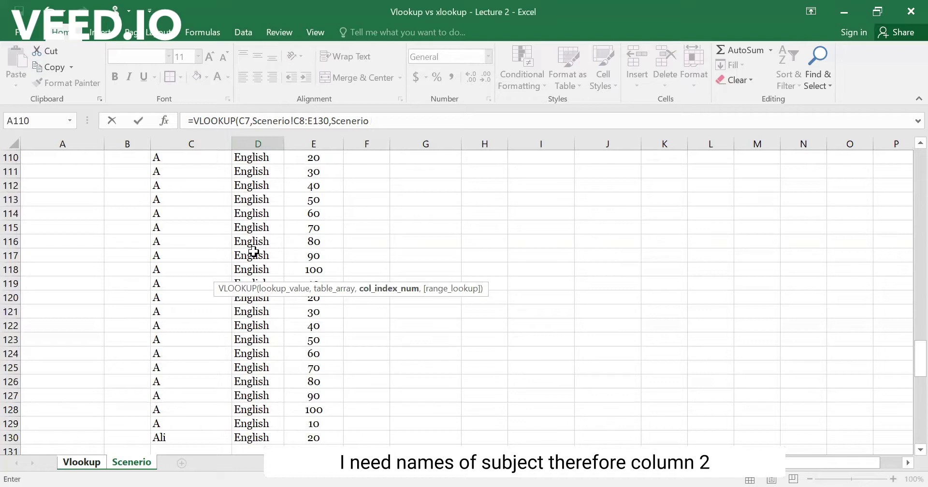
pyautogui.press('BackSpace')
pyautogui.press('BackSpace')
pyautogui.press('BackSpace')
pyautogui.press('BackSpace')
pyautogui.press('BackSpace')
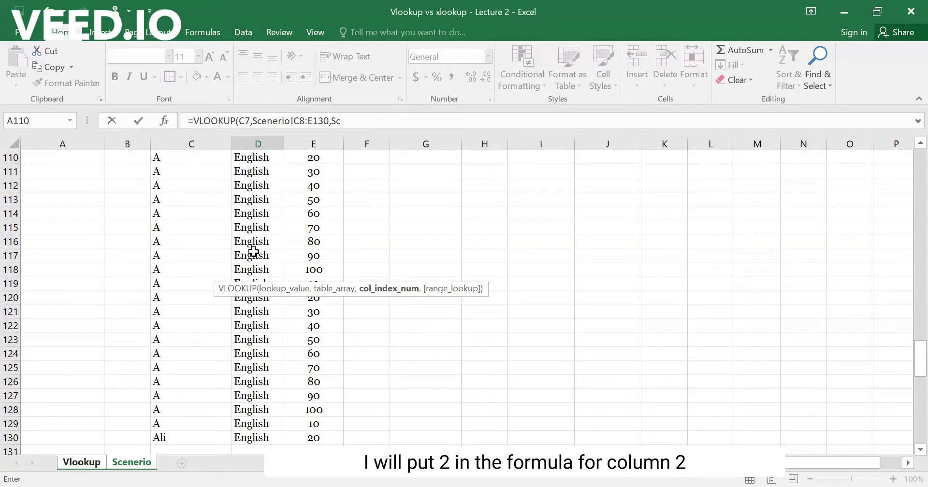
pyautogui.press('BackSpace')
pyautogui.press('BackSpace')
# - Complete the D7 formula with column index 2 and FALSE for an exact match
pyautogui.write('2')
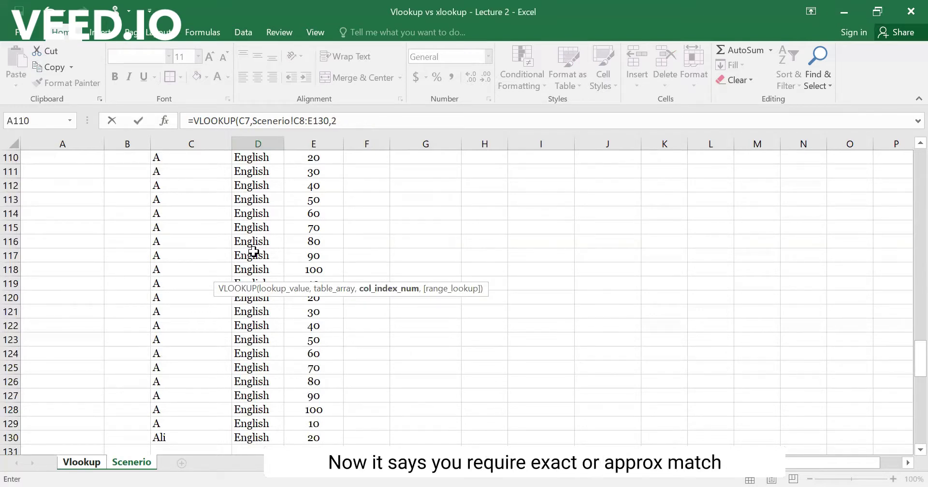
pyautogui.write(',')
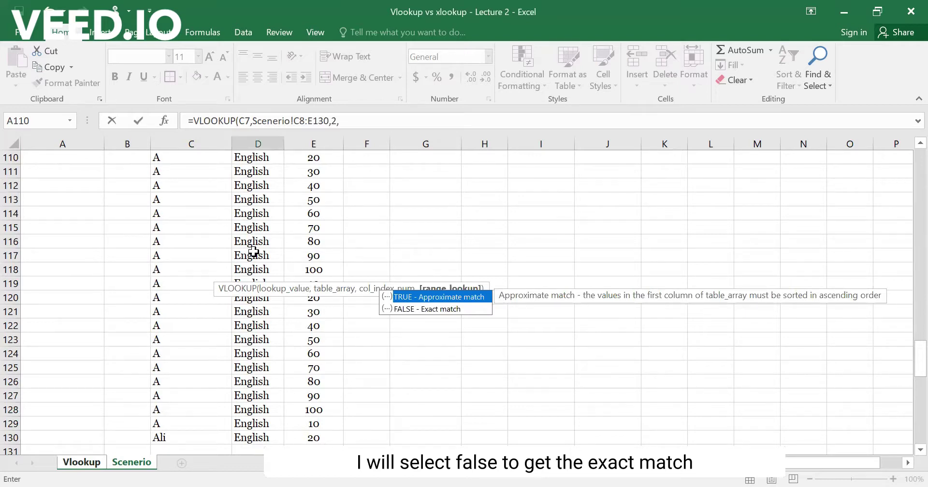
pyautogui.press('Down')
pyautogui.press('Tab')
pyautogui.write(')')
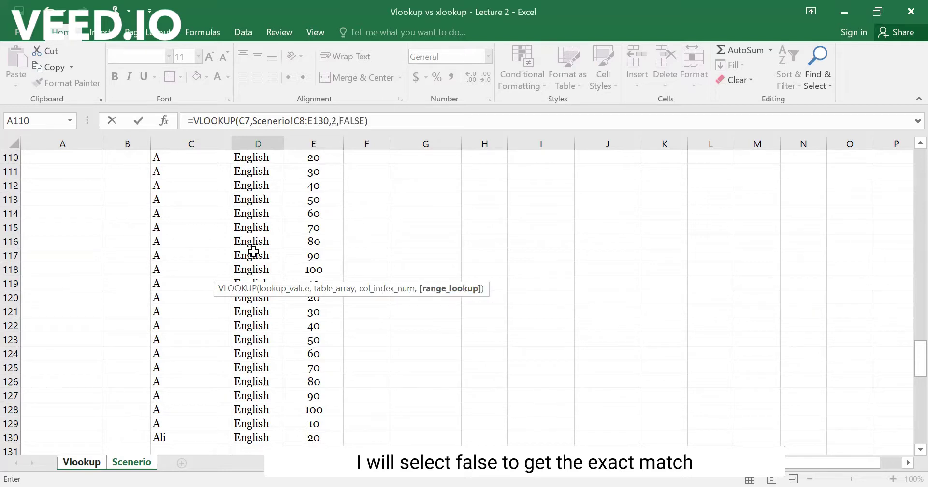
pyautogui.press('Return')
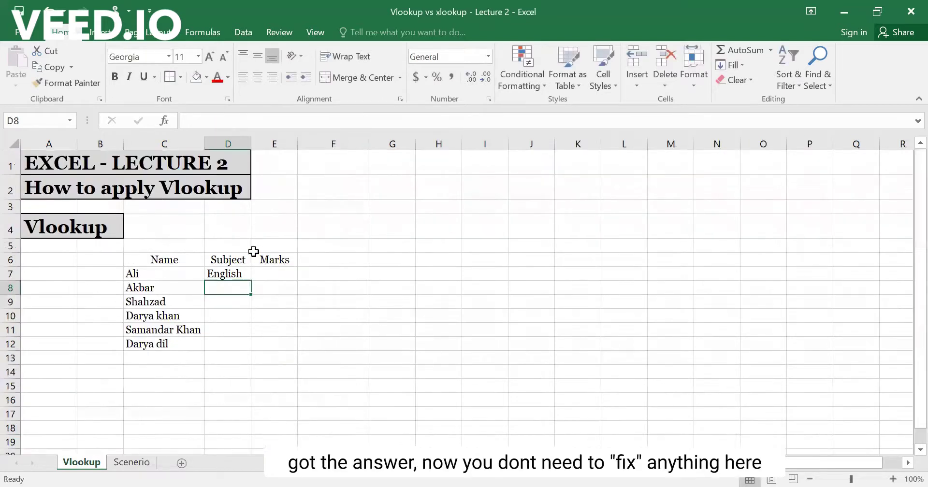
# - Examine the VLOOKUP formula in D7 and its name reference against the student rows beneath it
pyautogui.press('Up')
pyautogui.press('F2')
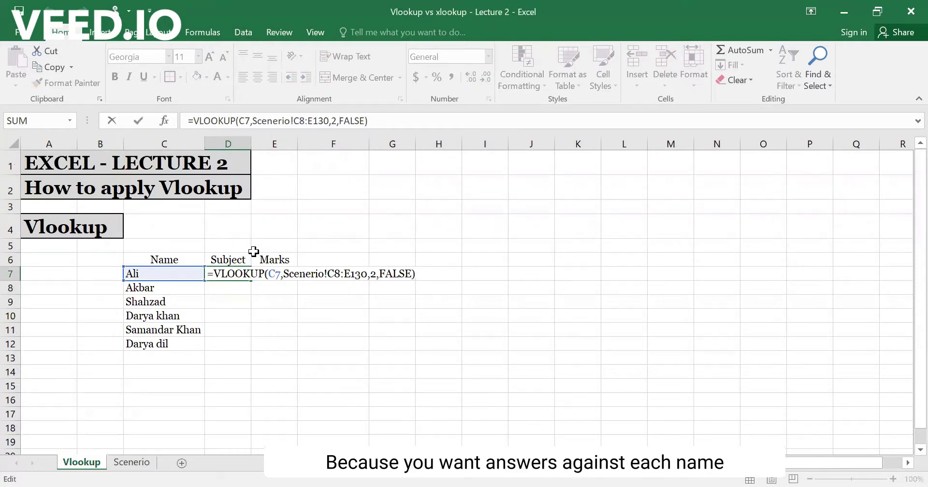
pyautogui.press('Escape')
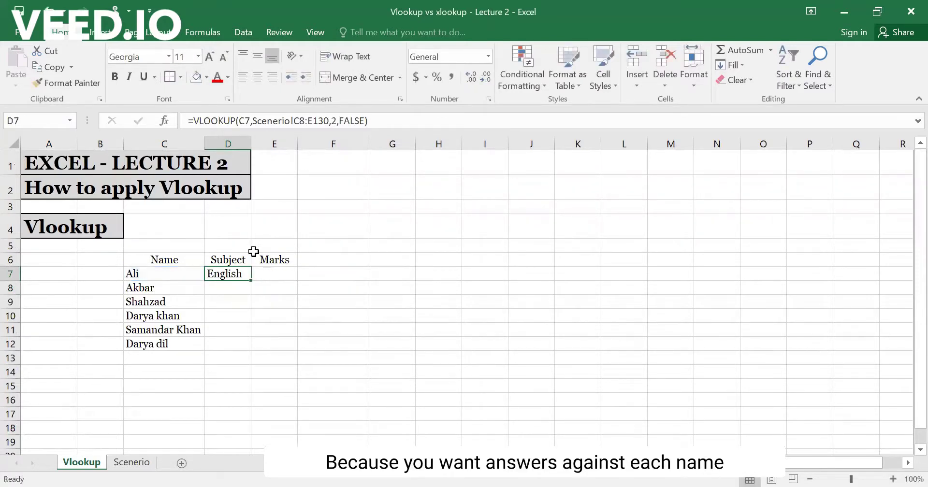
pyautogui.hotkey('shift', 'Down')
pyautogui.hotkey('shift', 'Down')
pyautogui.hotkey('shift', 'Down')
pyautogui.hotkey('shift', 'Down')
pyautogui.hotkey('shift', 'Down')
pyautogui.press('Down')
pyautogui.press('Up')
pyautogui.press('F2')
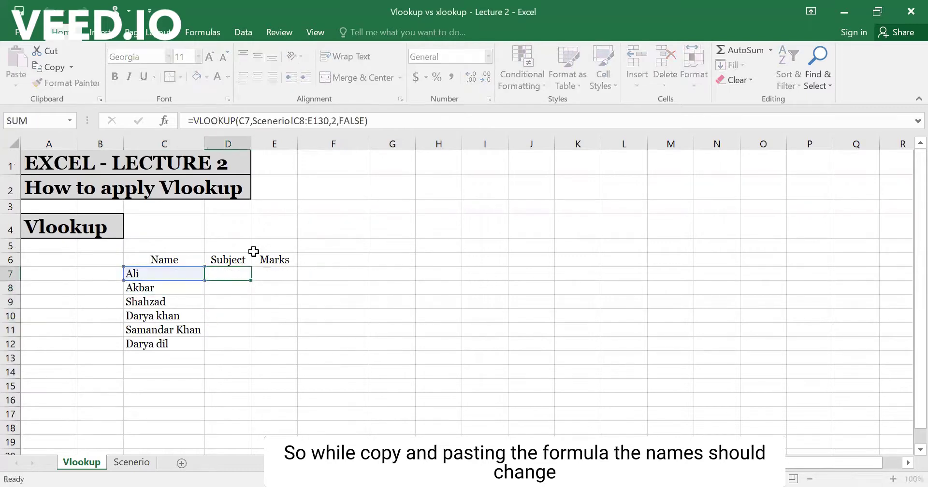
pyautogui.press('Return')
pyautogui.press('F2')
pyautogui.press('Return')
pyautogui.press('Down')
pyautogui.press('Down')
pyautogui.press('Down')
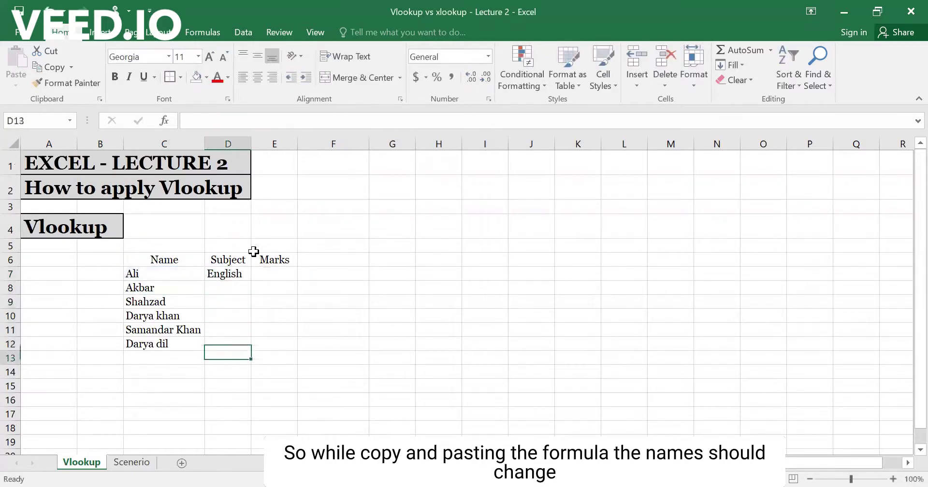
# - Copy the VLOOKUP formula in D7 down the Subject column through D12
pyautogui.press('Up')
pyautogui.press('Up')
pyautogui.press('Up')
pyautogui.press('Up')
pyautogui.press('Up')
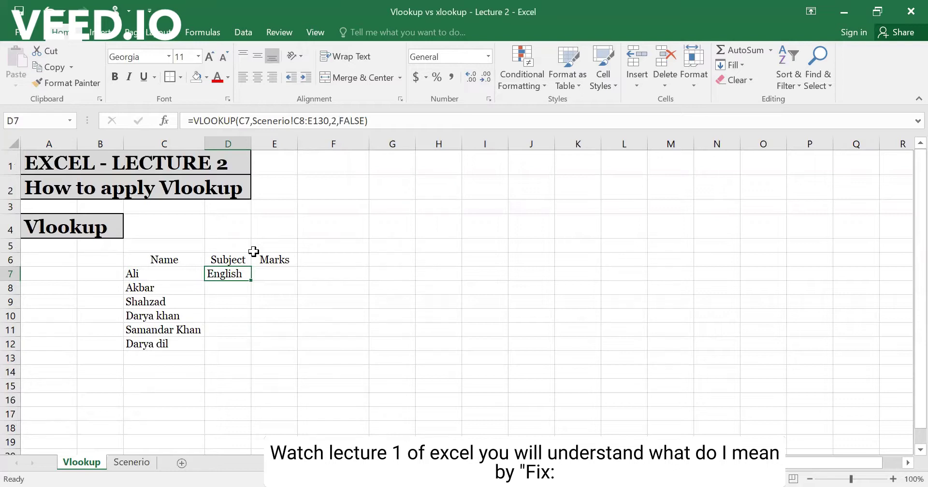
pyautogui.hotkey('ctrl', 'c')
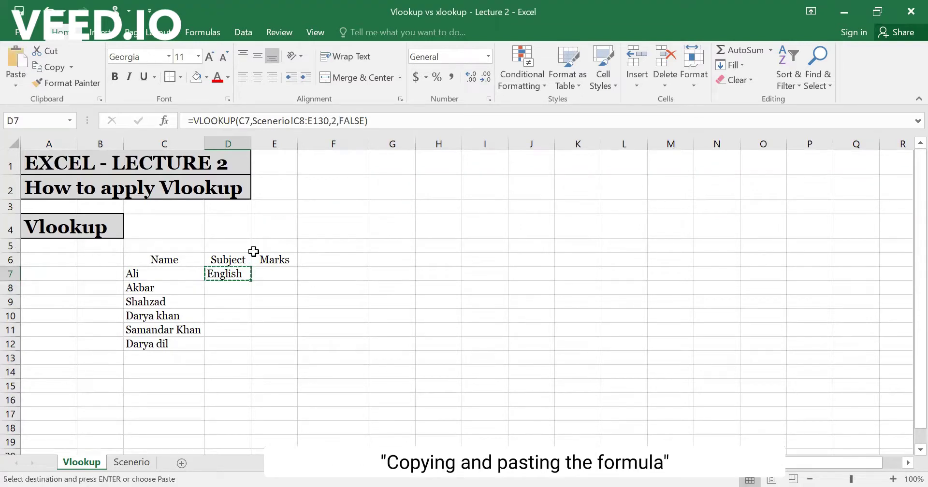
pyautogui.press('Left')
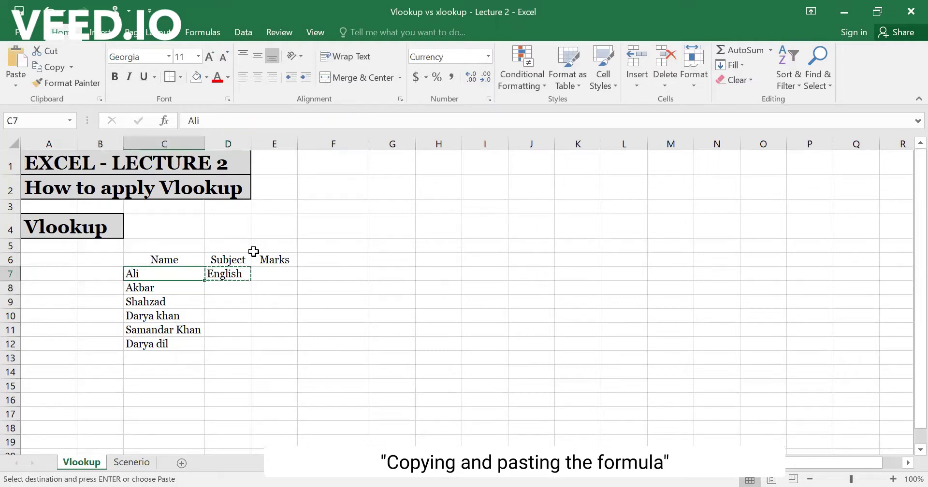
pyautogui.hotkey('ctrl', 'Down')
pyautogui.press('Right')
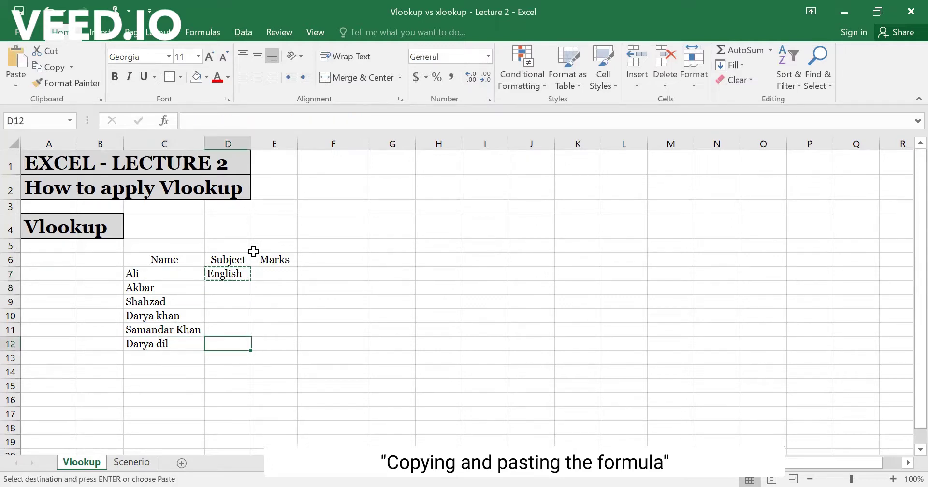
pyautogui.hotkey('ctrl', 'shift', 'Up')
pyautogui.press('Return')
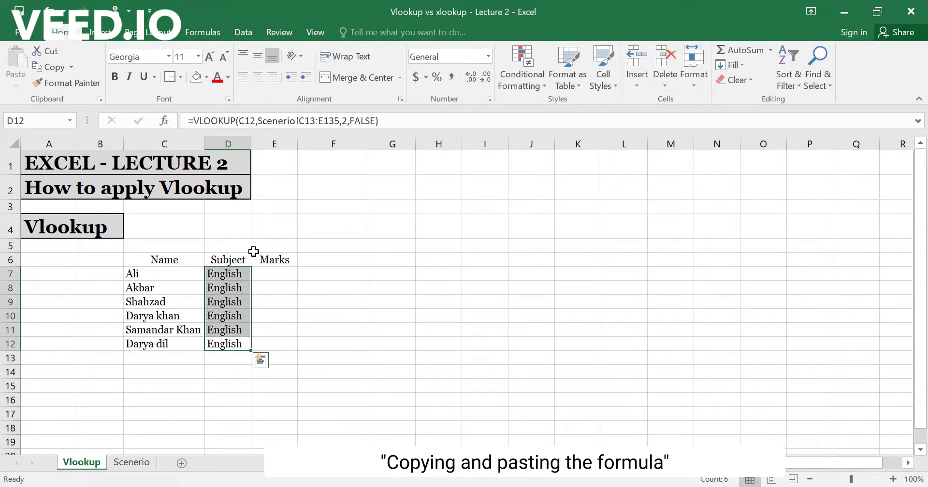
# - Examine the copied VLOOKUP formulas in the Subject column to check which name and table range each uses
pyautogui.press('Up')
pyautogui.press('Up')
pyautogui.press('Up')
pyautogui.press('F2')
pyautogui.hotkey('shift', 'Return')
pyautogui.press('F2')
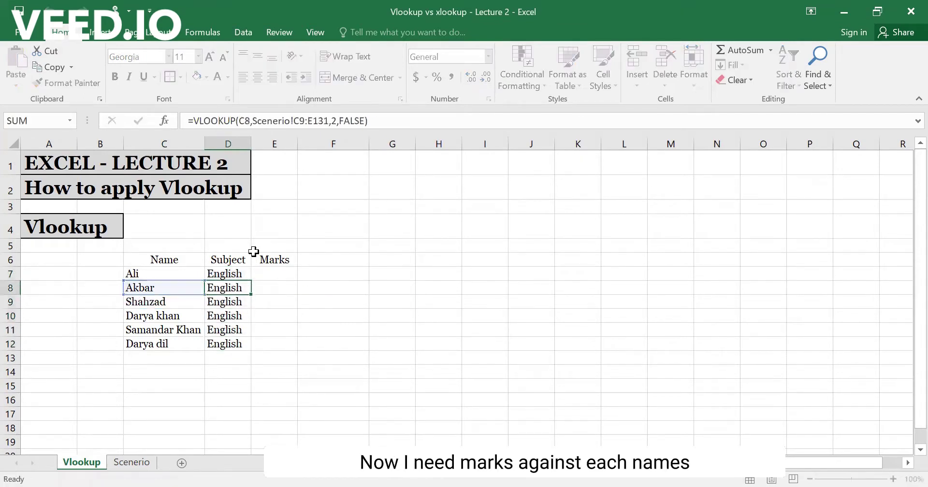
pyautogui.press('Return')
pyautogui.press('Down')
pyautogui.press('Down')
pyautogui.press('Down')
pyautogui.press('Up')
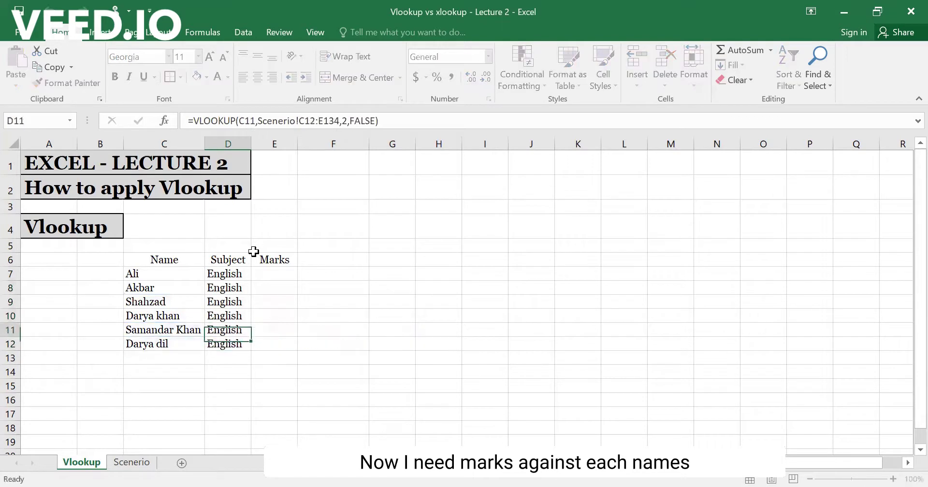
pyautogui.press('Up')
pyautogui.press('Up')
pyautogui.press('Up')
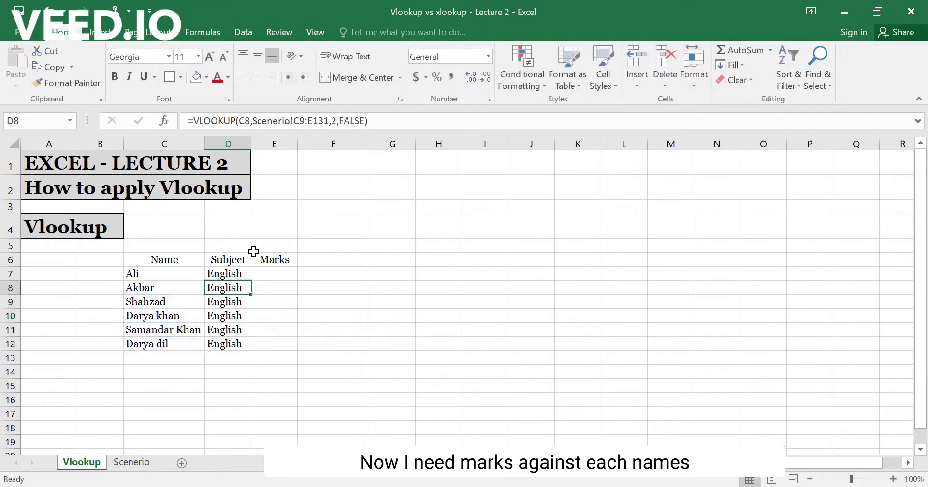
# - Begin a VLOOKUP formula in E7 for the marks with C7 as the lookup value
pyautogui.press('Right')
pyautogui.press('Up')
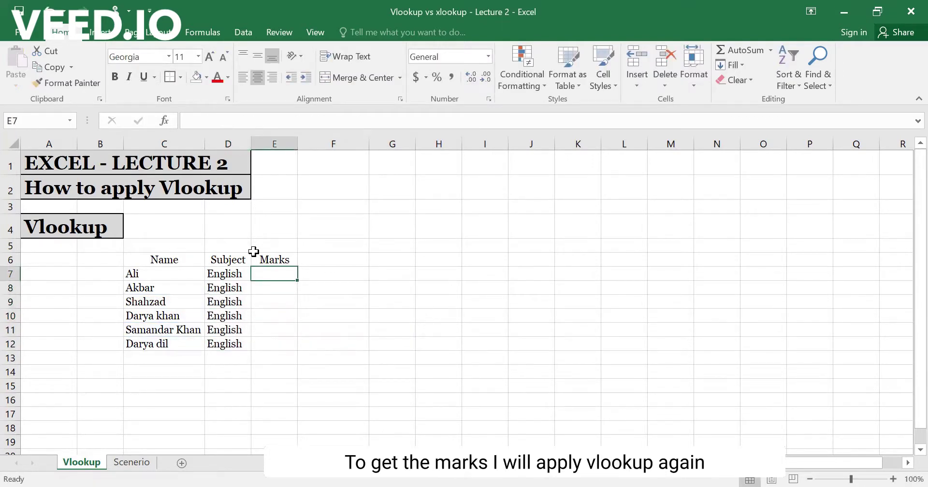
pyautogui.write('=')
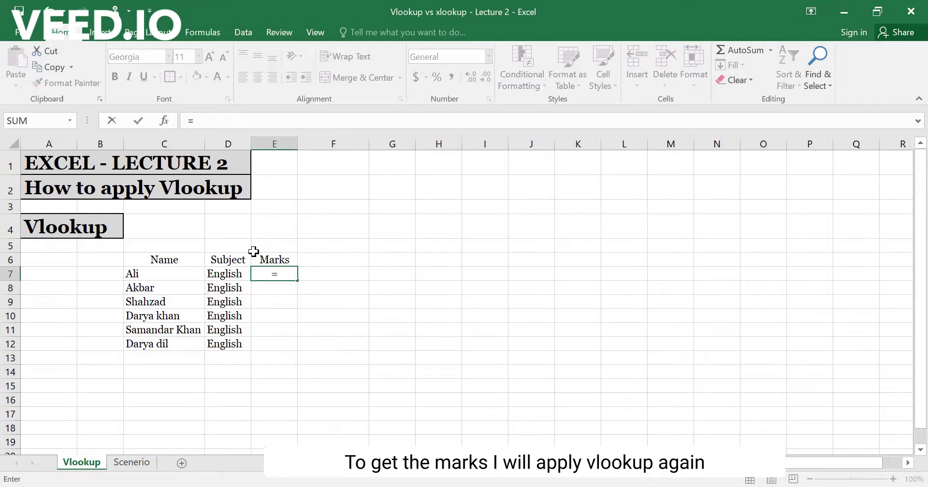
pyautogui.write('VLOOKUP(')
pyautogui.press('Left')
pyautogui.press('Left')
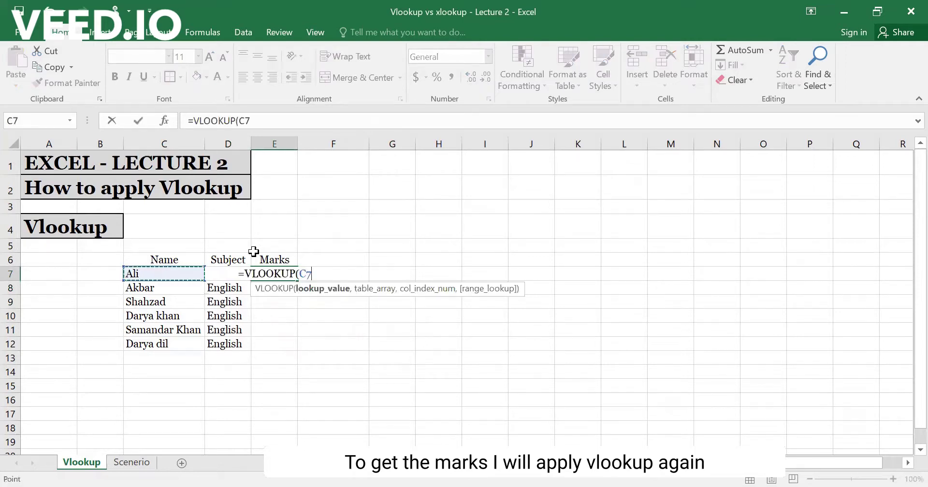
pyautogui.write(',')
# - Set the marks formula's table array to C8:E130 on the Scenerio sheet
pyautogui.click(132, 463)
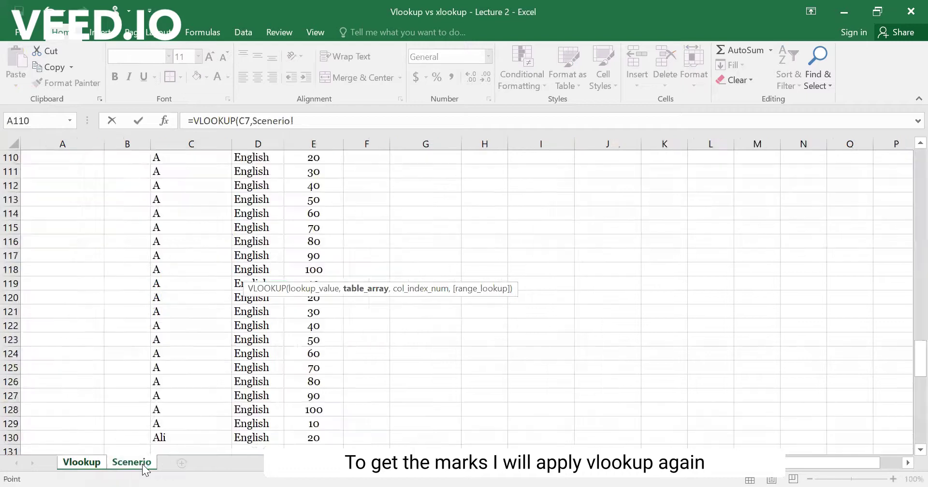
pyautogui.press('Right')
pyautogui.hotkey('ctrl', 'Up')
pyautogui.hotkey('ctrl', 'Up')
pyautogui.press('Right')
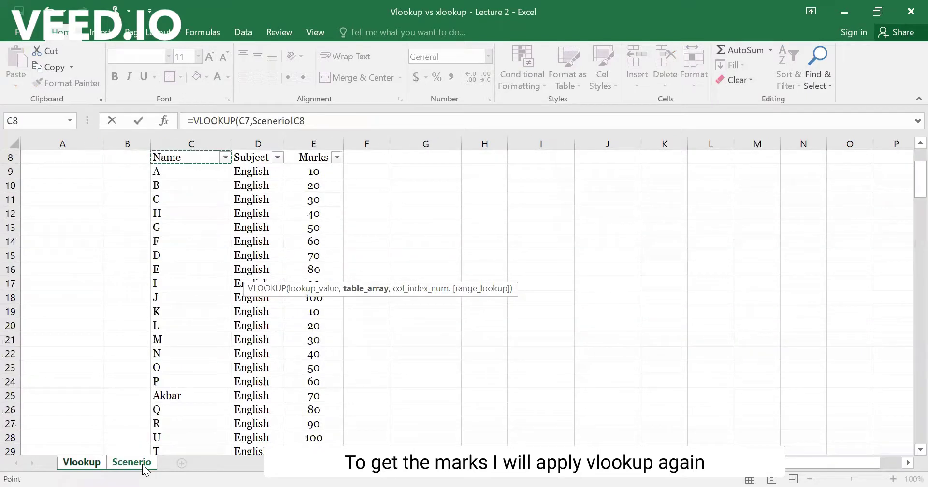
pyautogui.hotkey('ctrl', 'shift', 'Right')
pyautogui.hotkey('ctrl', 'shift', 'Down')
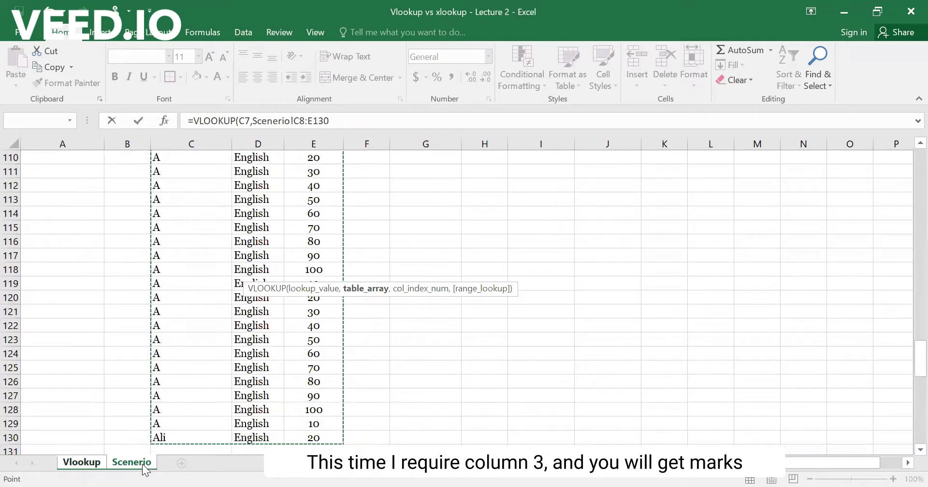
# - Complete the marks formula with column index 3 and FALSE for an exact match
pyautogui.write(',3')
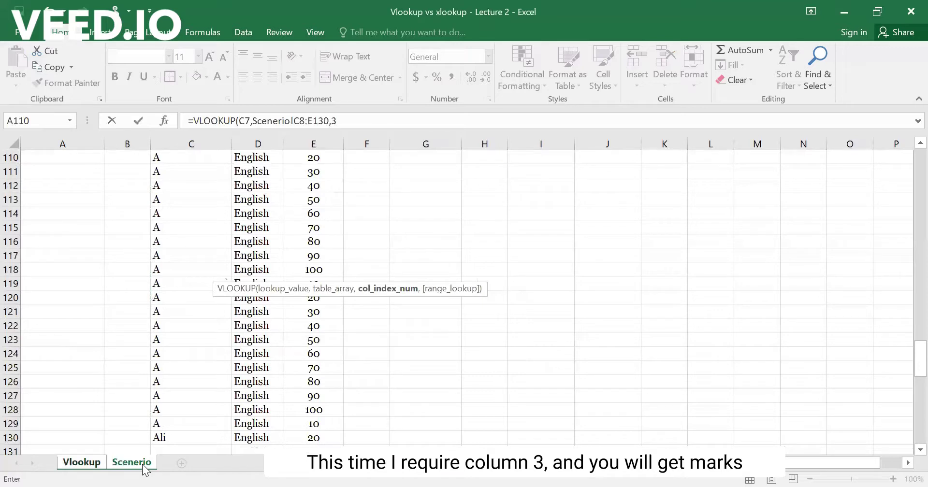
pyautogui.write(',FALSE)')
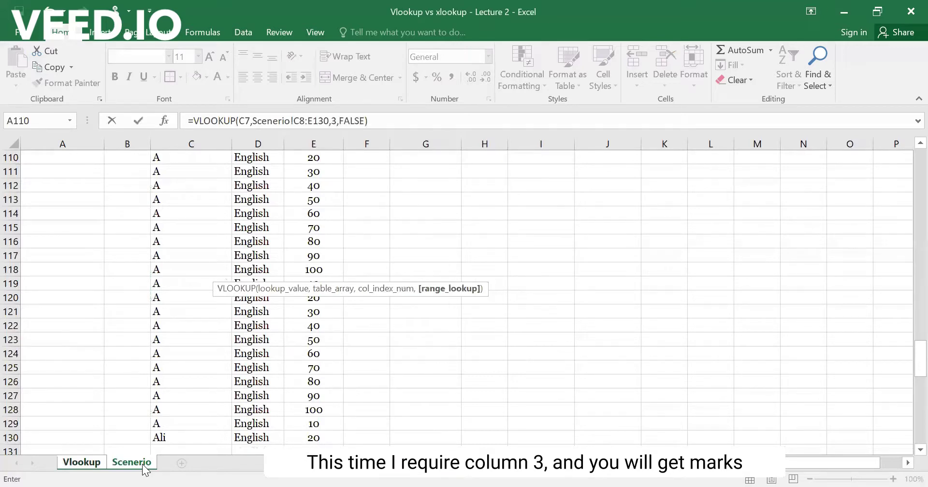
pyautogui.press('Return')
# - Copy the VLOOKUP marks formula in E7
pyautogui.press('Up')
pyautogui.hotkey('ctrl', 'c')
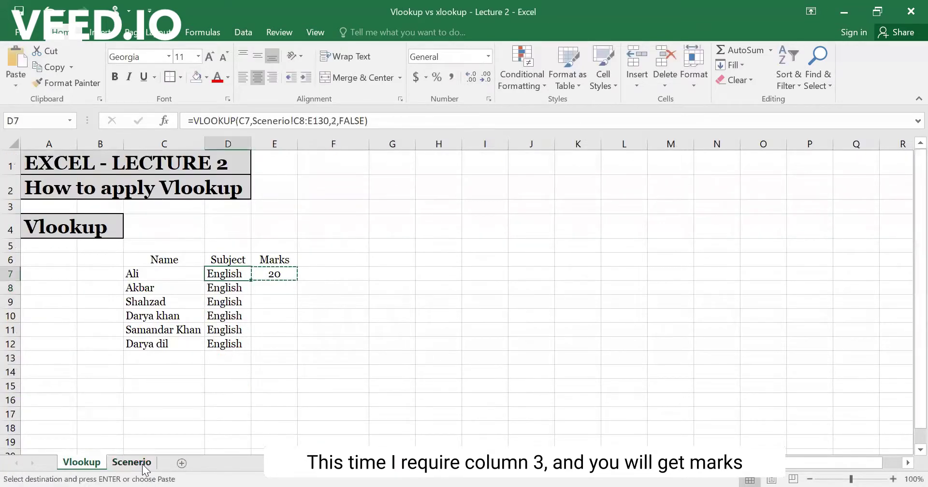